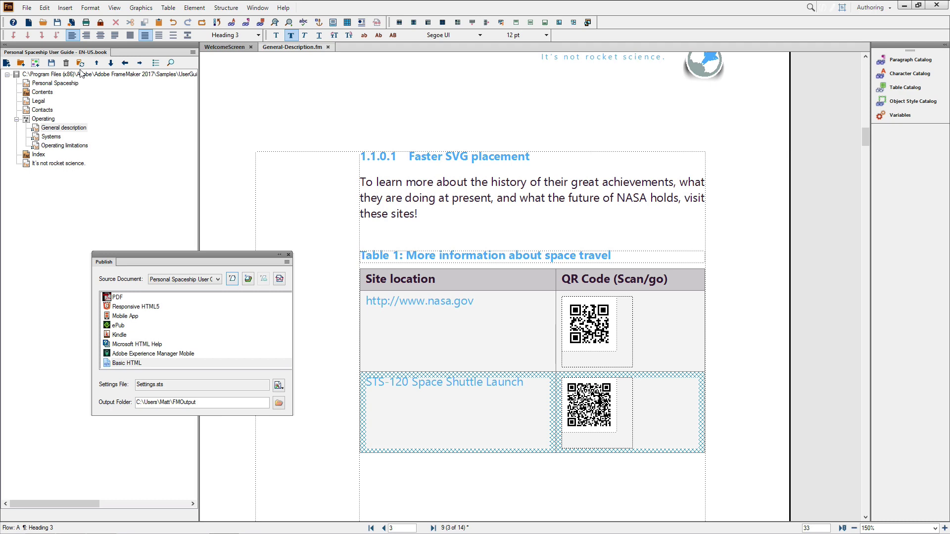
Step: Insert the Embed+Warp_tool_1.svg image into the page as an anchored frame
click(66, 7)
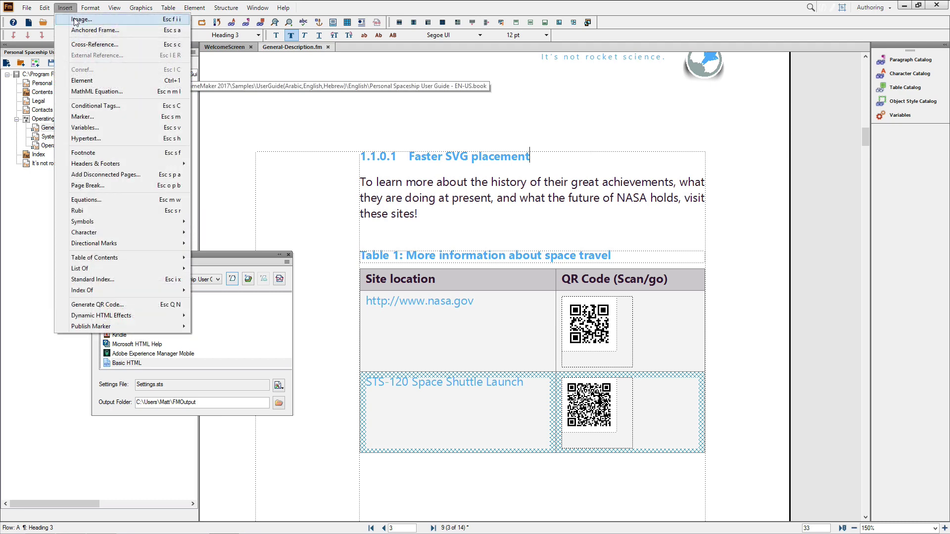
click(78, 19)
click(163, 102)
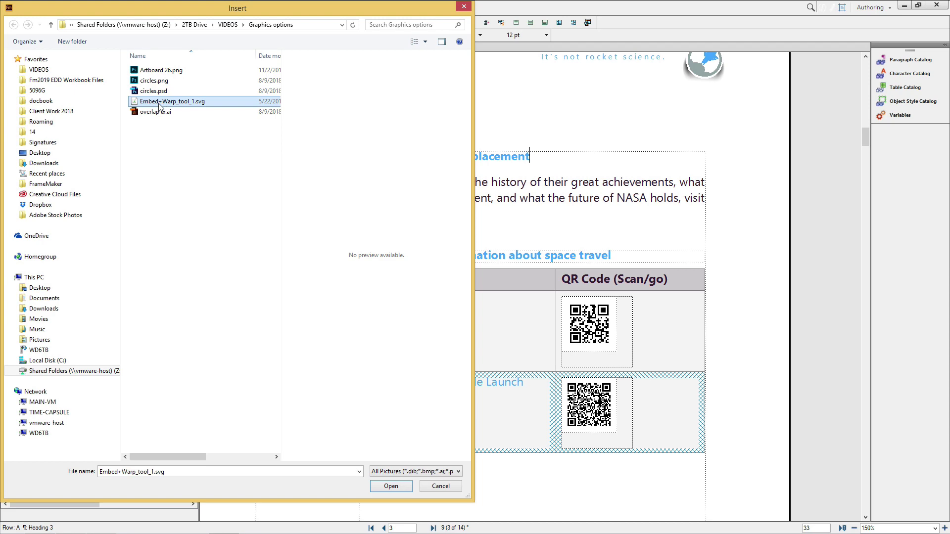
click(391, 486)
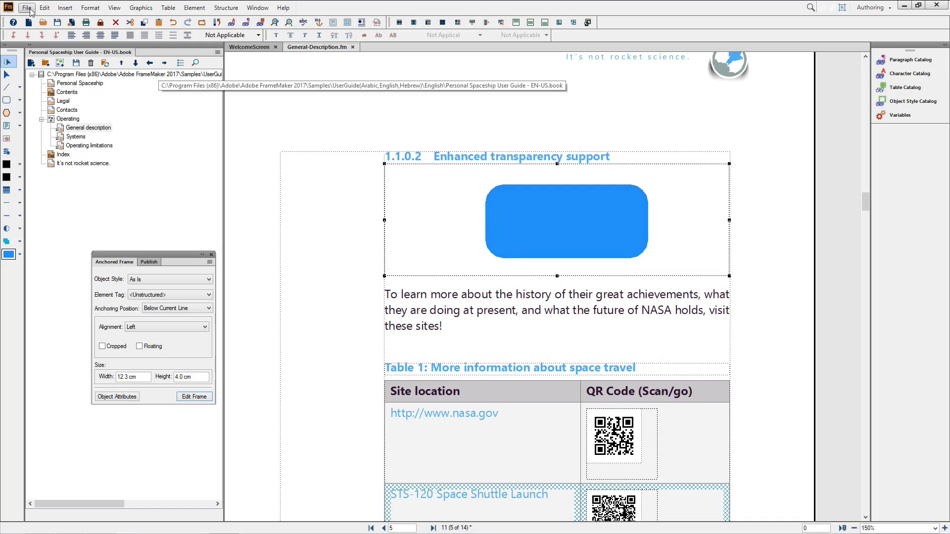
Step: Import circles.png over the blue rounded rectangle, scaled at 300 dpi
click(31, 11)
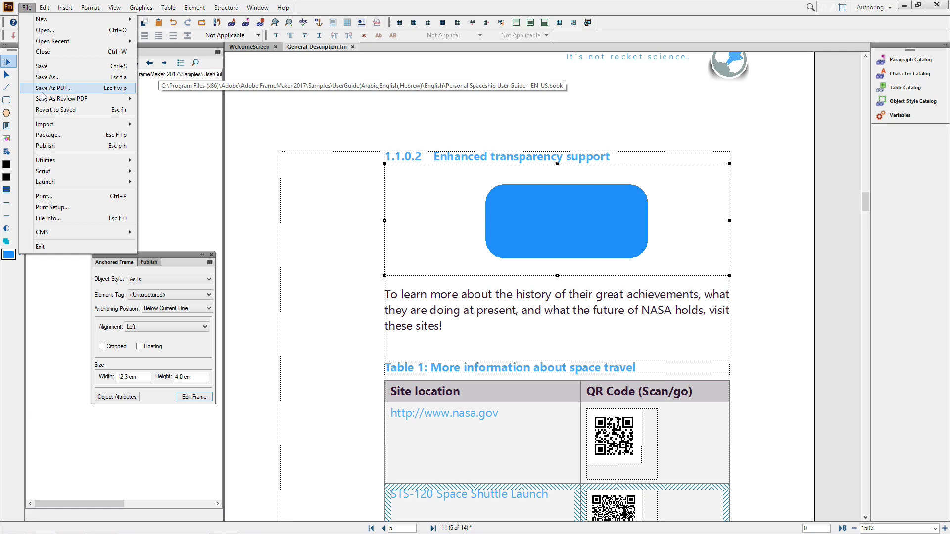
mouse_move(46, 124)
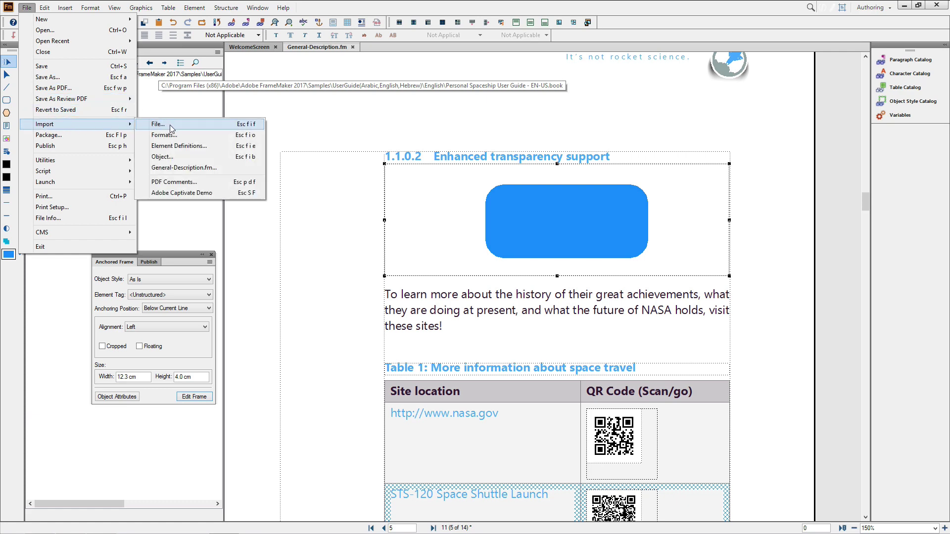
click(170, 124)
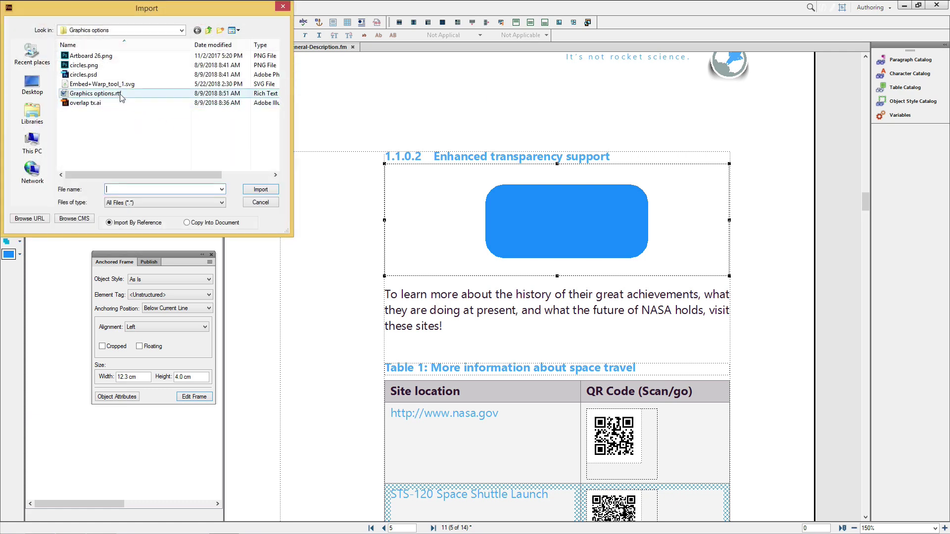
click(83, 65)
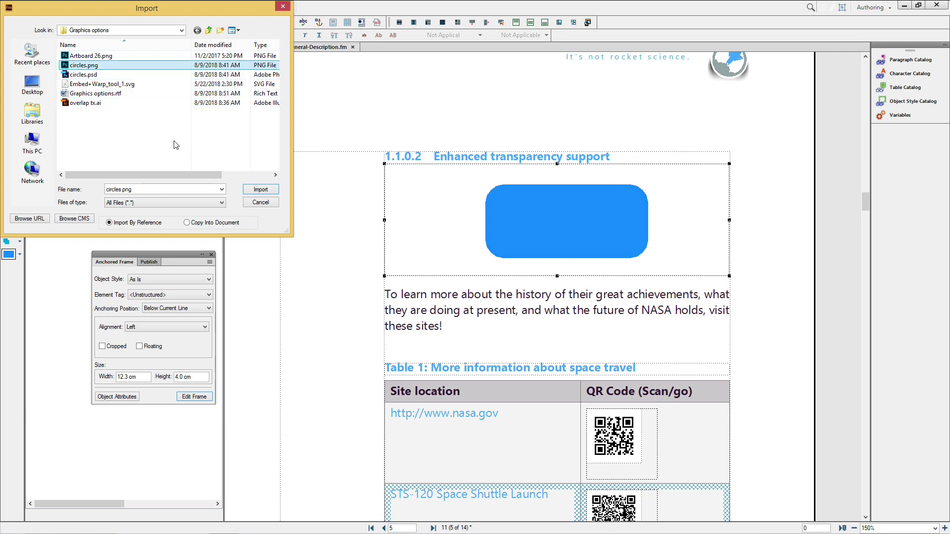
click(260, 189)
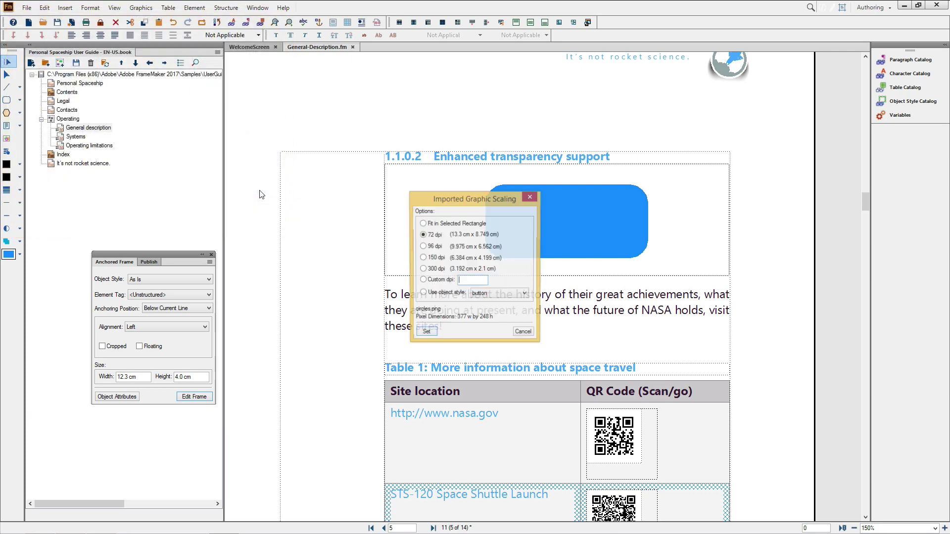
click(437, 270)
click(427, 334)
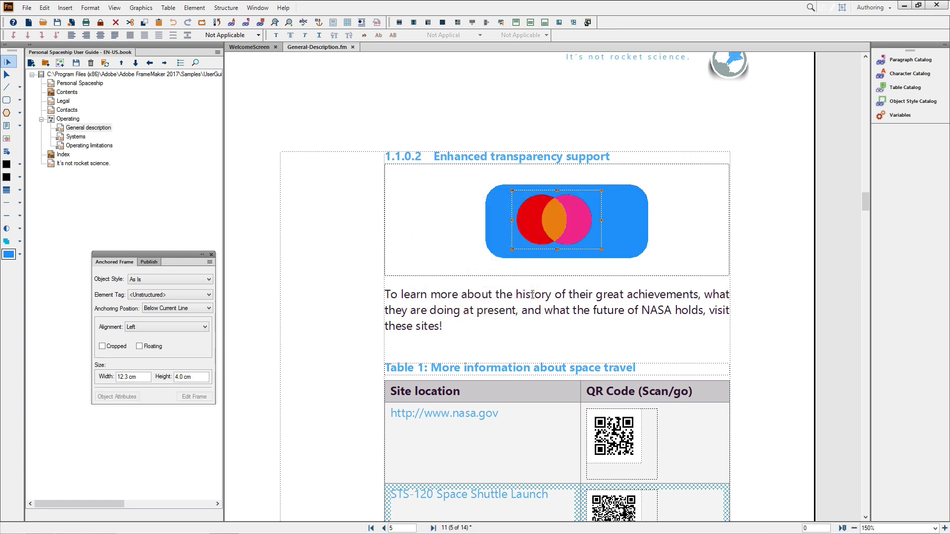
Step: Set the circles graphic's opacity to 60% in Object Properties
right_click(535, 224)
click(590, 391)
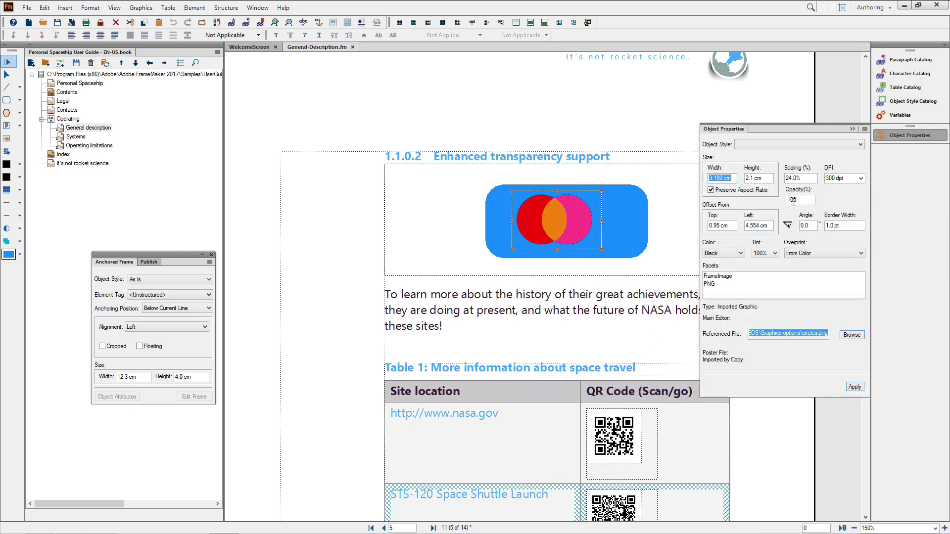
double_click(792, 200)
text(60)
click(855, 388)
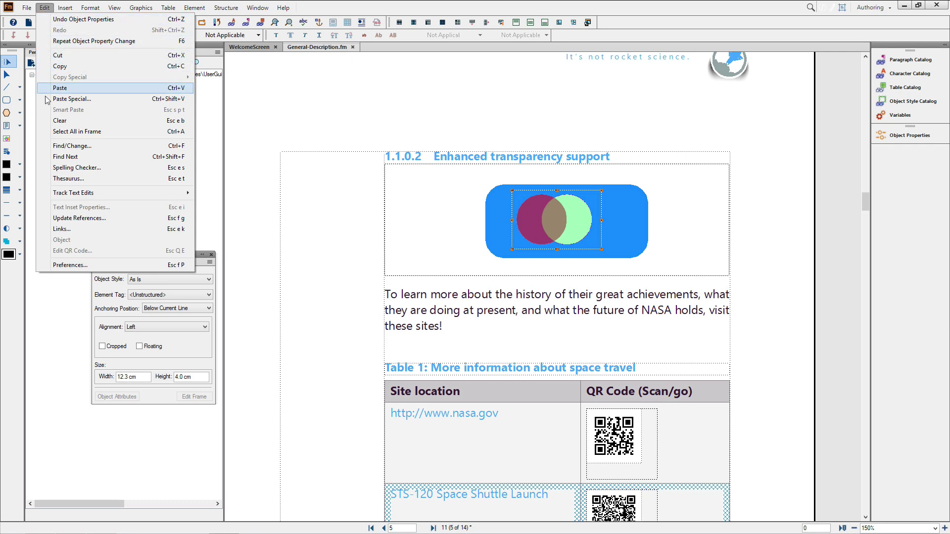
Step: Change the General preference Image Padding to 24 pt
click(73, 266)
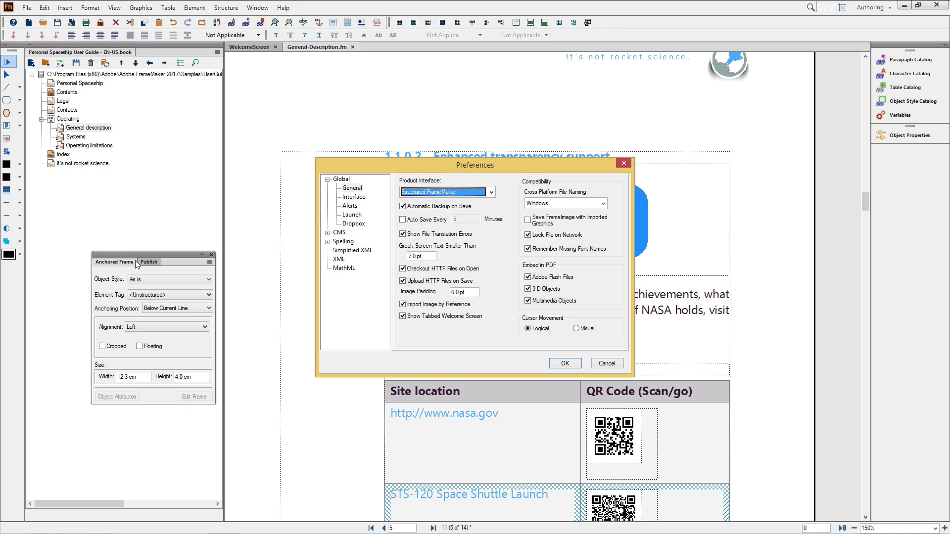
double_click(453, 292)
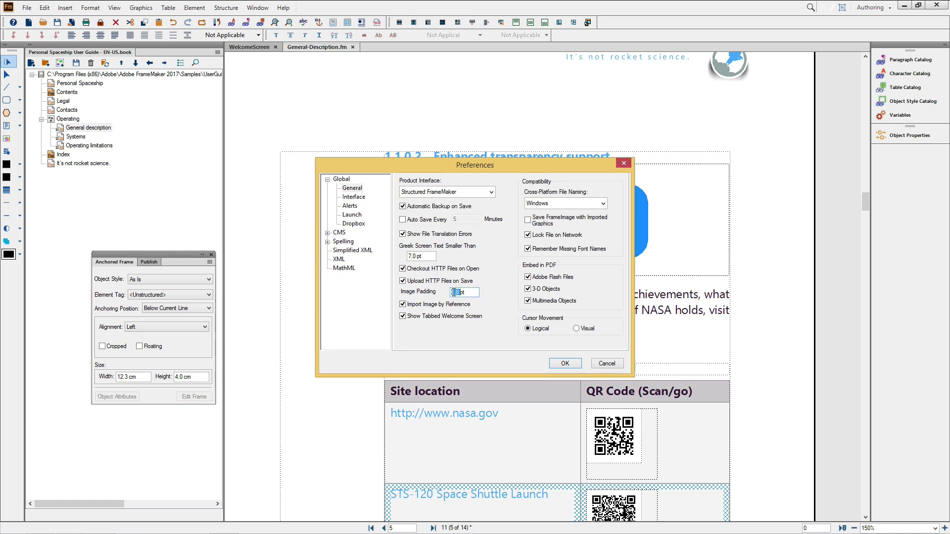
text(24)
click(565, 363)
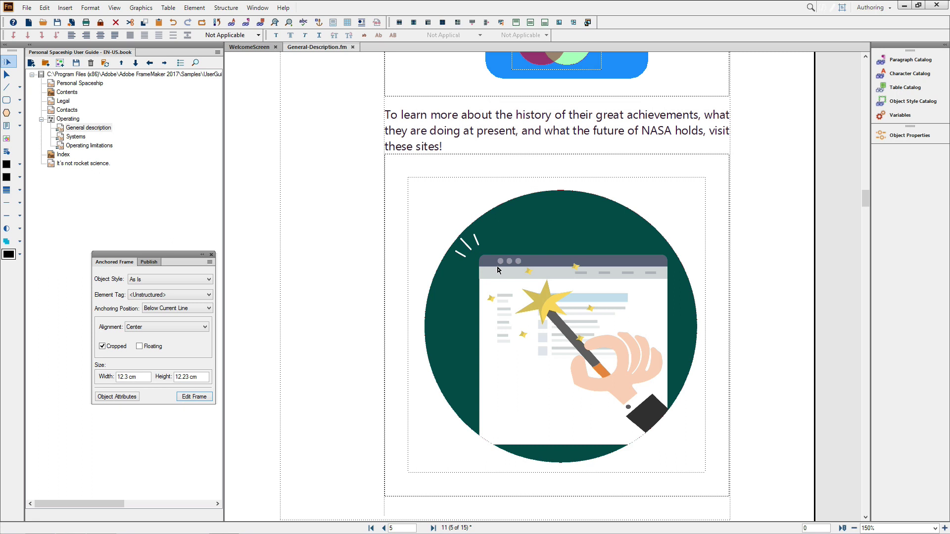
Step: Shrink the magic-wand illustration's frame, then fit the frame to the image
click(497, 269)
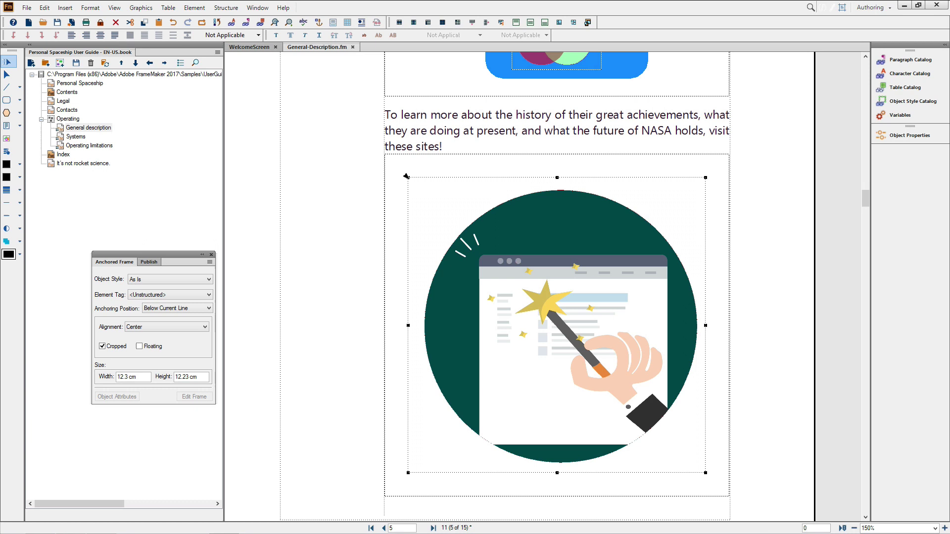
drag(406, 176, 508, 267)
right_click(384, 257)
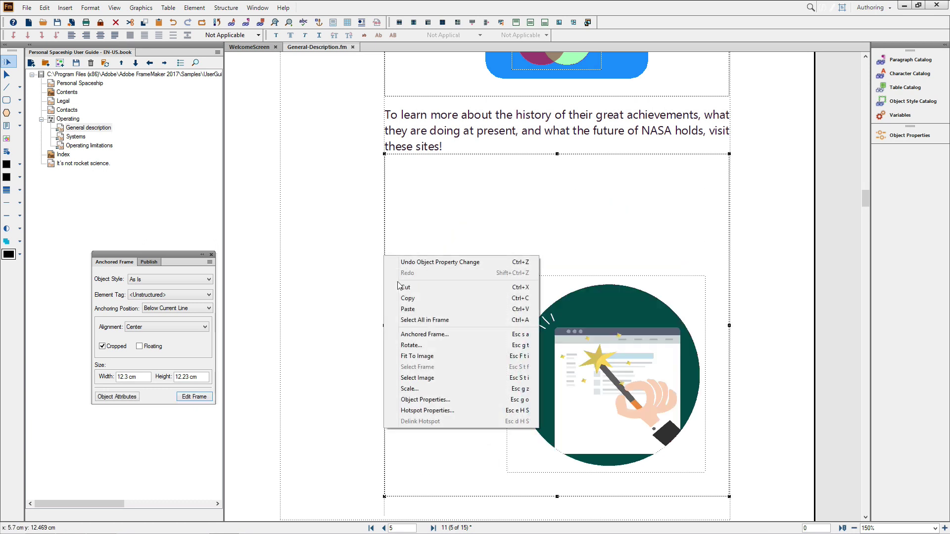
click(431, 355)
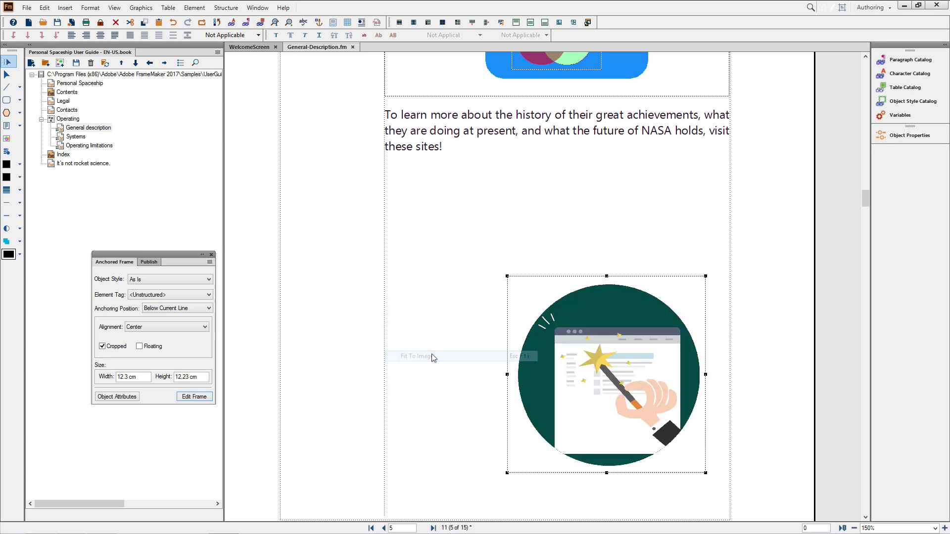
Step: Resize the frame to about 10.186 cm square and fit the illustration to it
drag(508, 281, 396, 188)
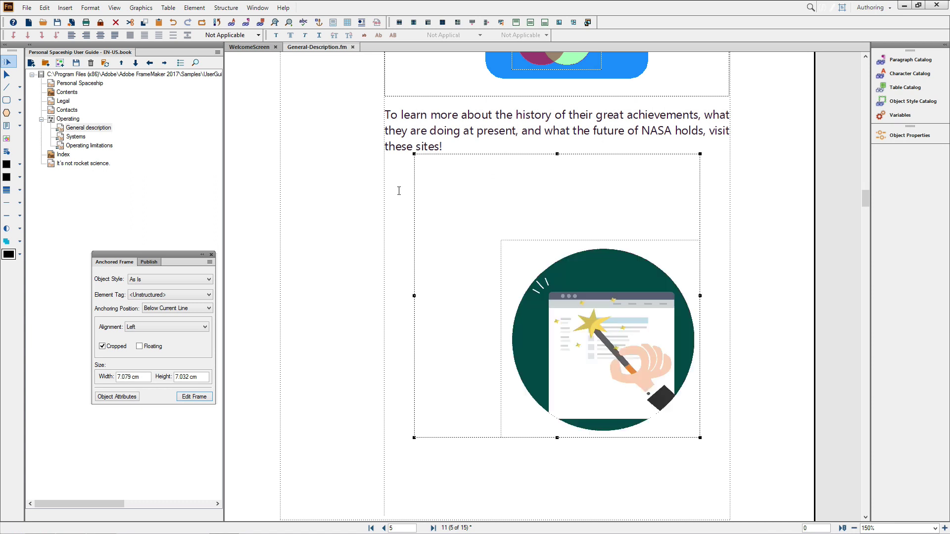
right_click(584, 317)
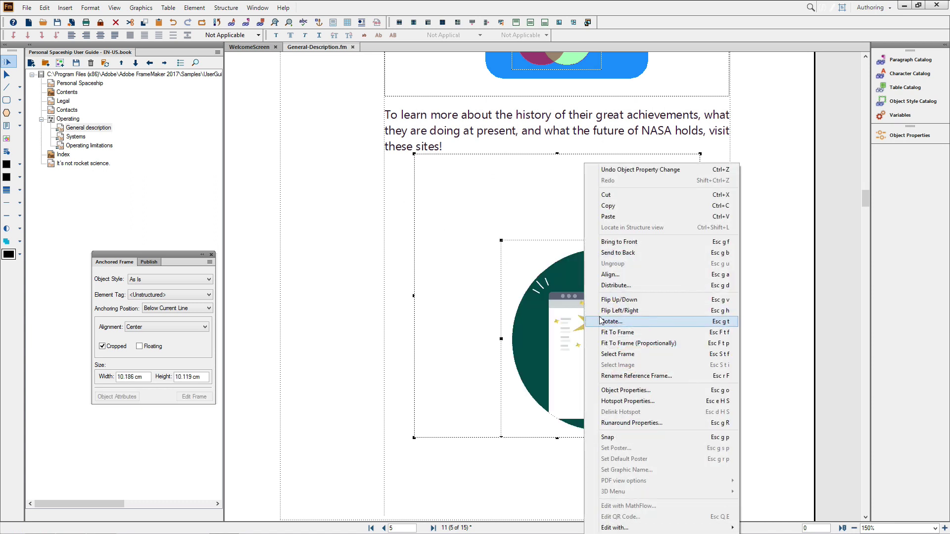
click(628, 334)
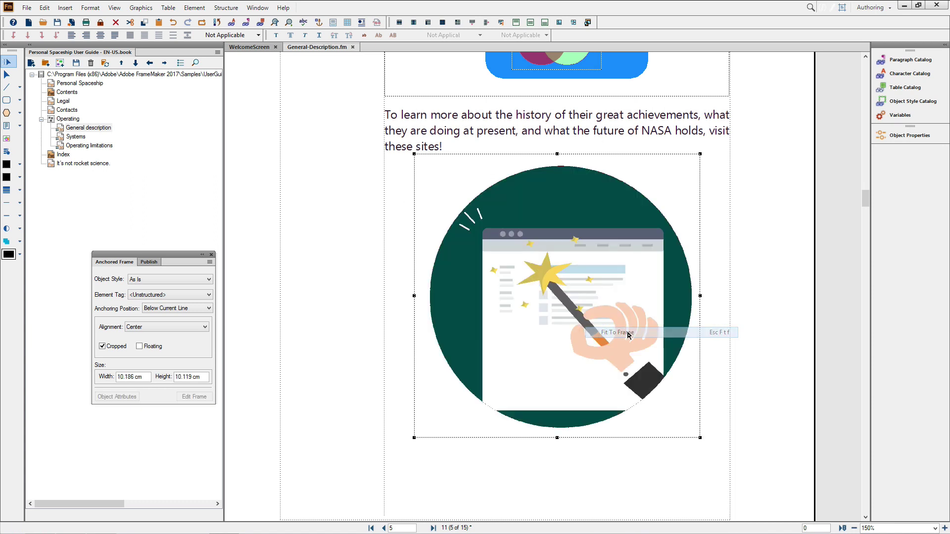
Step: Swap the illustration's source file for AdobeStock_94198169 SVG.jpeg via Object Properties
right_click(567, 316)
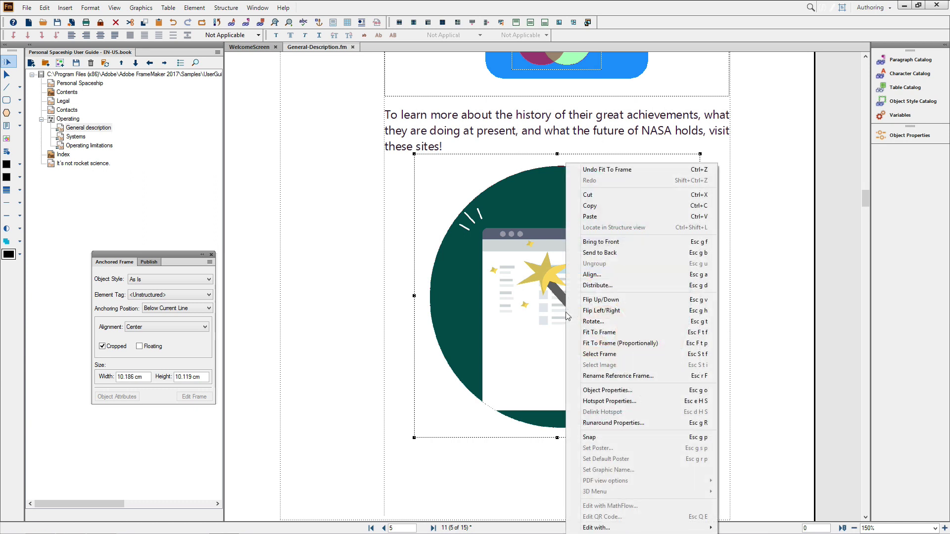
click(613, 392)
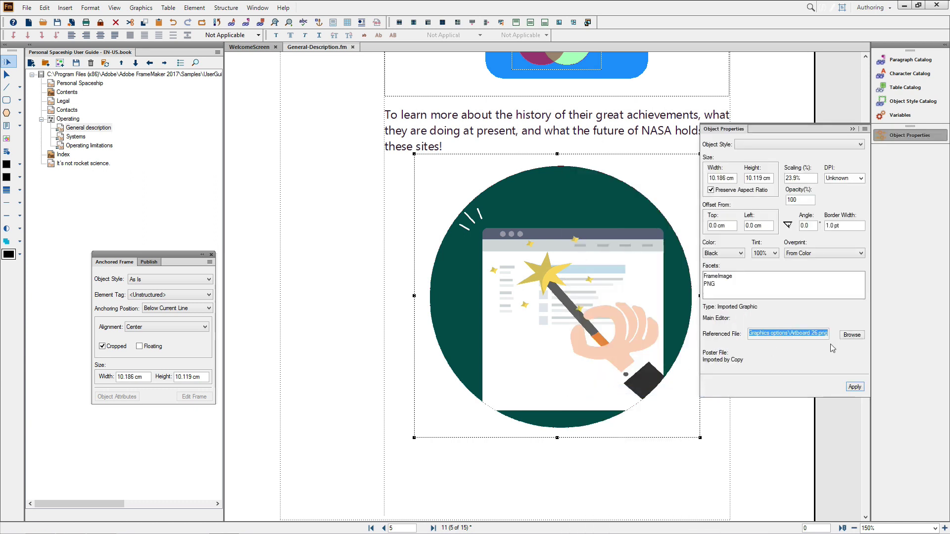
click(851, 335)
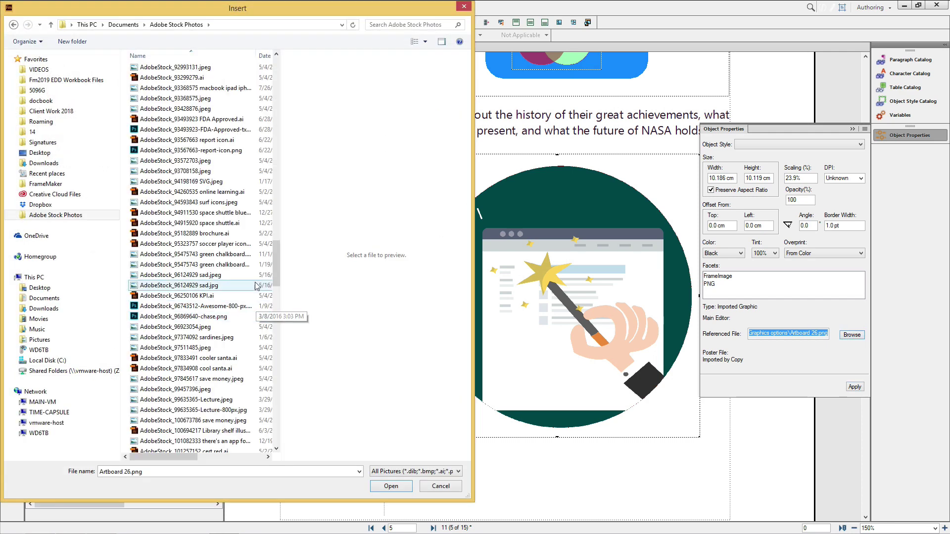
click(179, 183)
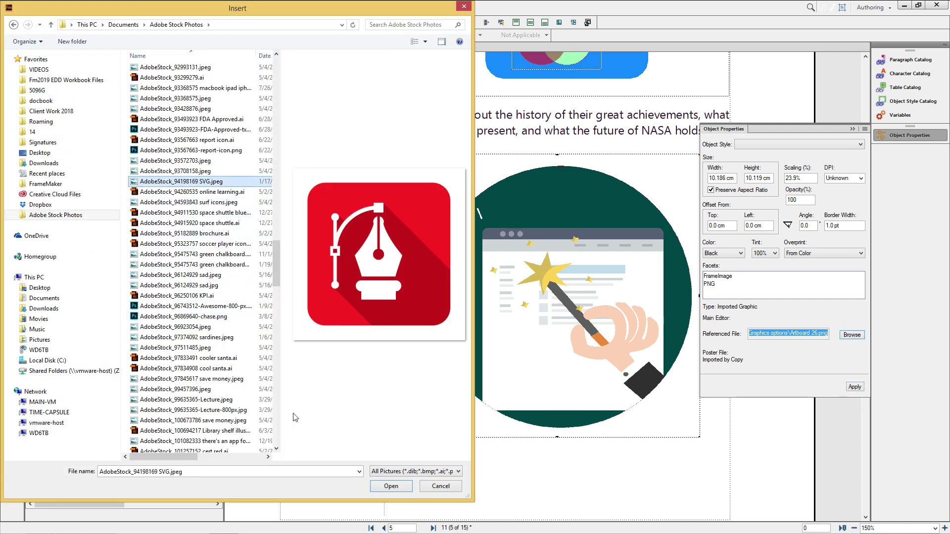
click(391, 487)
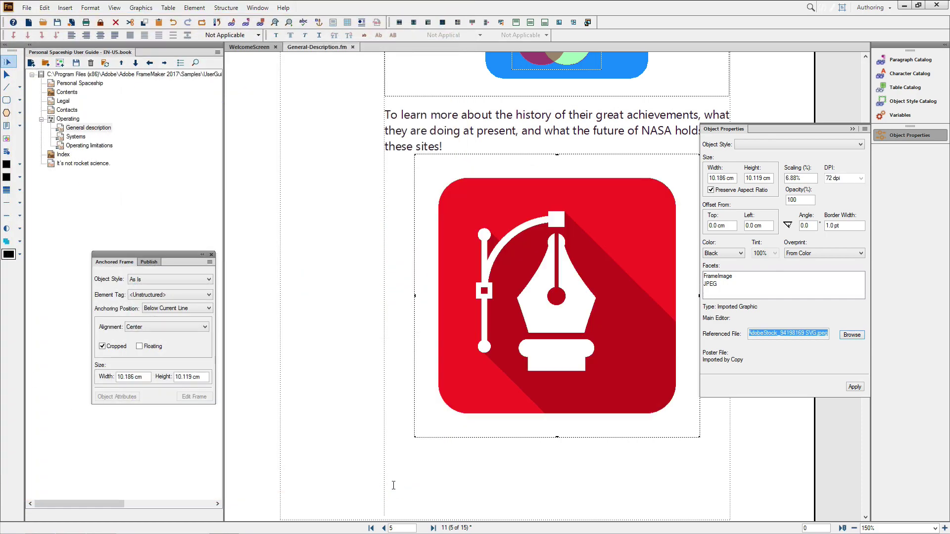